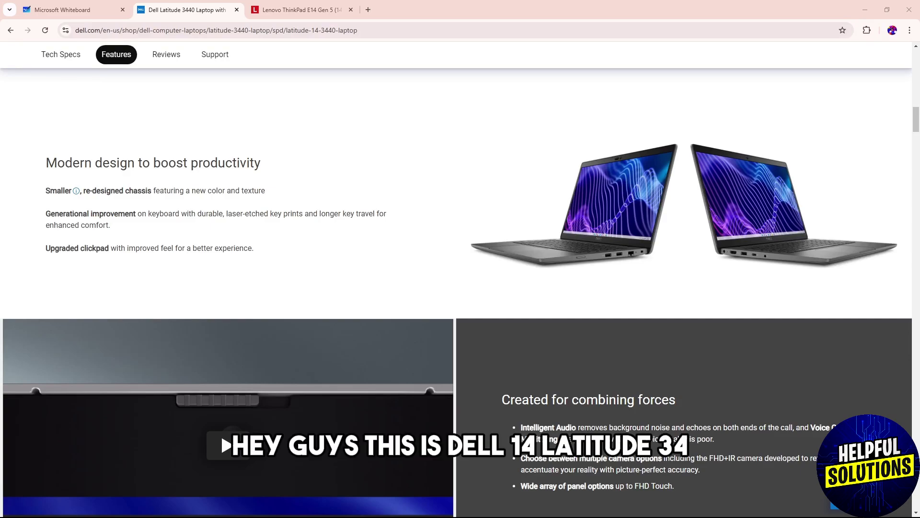
Step: Review the Lenovo ThinkPad E14 and Dell Latitude 3440 pages, then bring up the comparison whiteboard
click(302, 10)
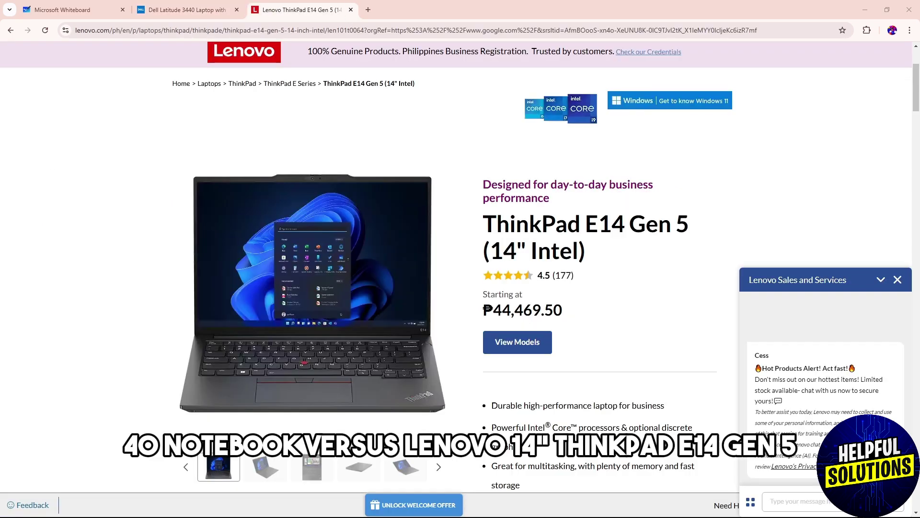
scroll(460, 288, down, 1)
scroll(460, 288, down, 1)
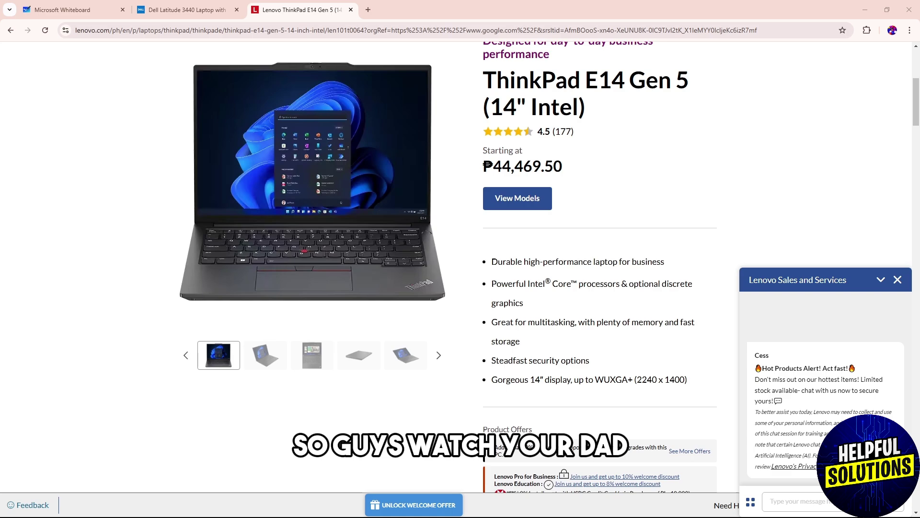
scroll(460, 288, down, 1)
scroll(460, 287, down, 1)
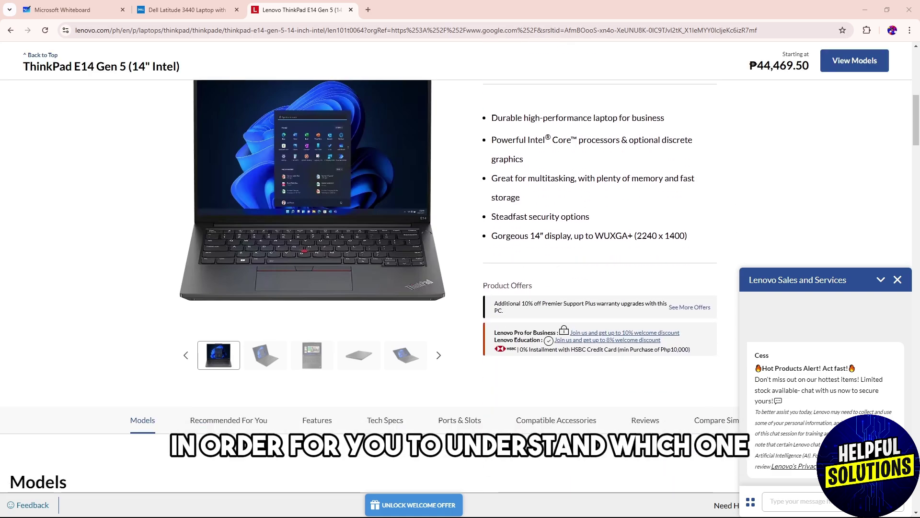
scroll(460, 288, down, 1)
scroll(460, 289, down, 1)
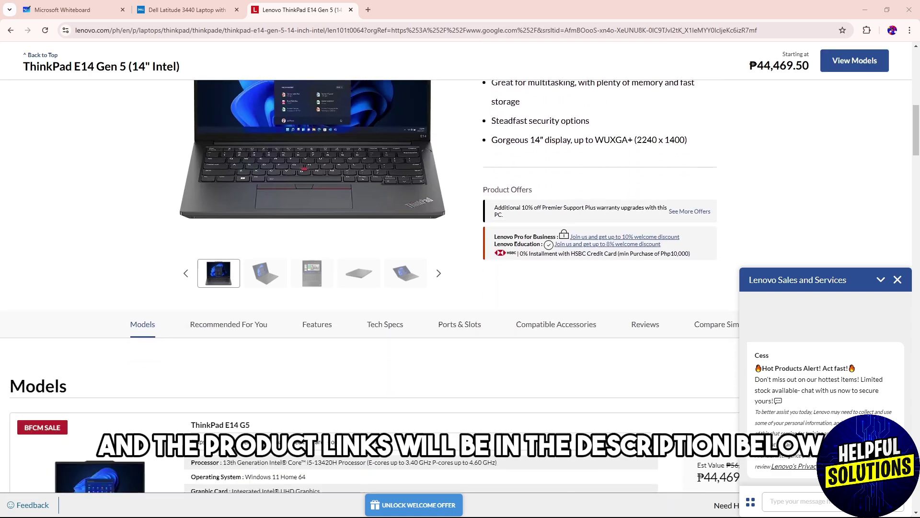
click(185, 9)
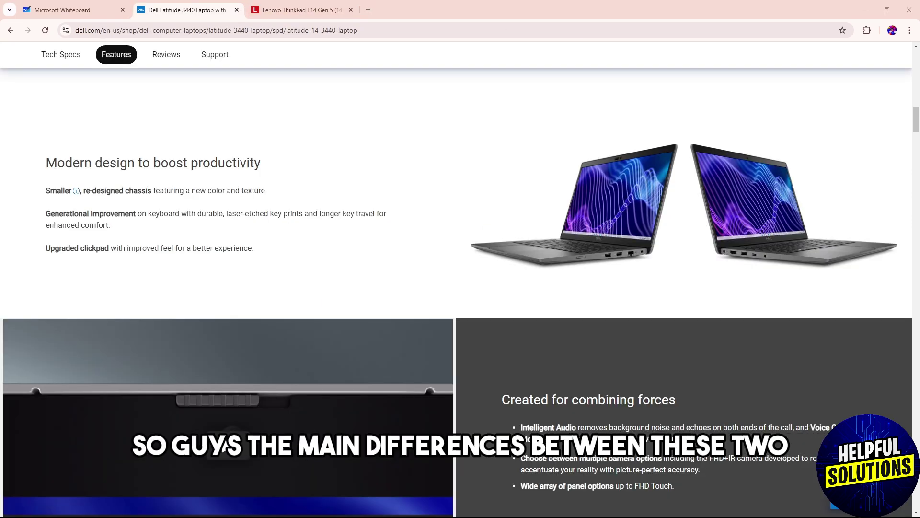
scroll(223, 445, up, 2)
scroll(223, 444, up, 1)
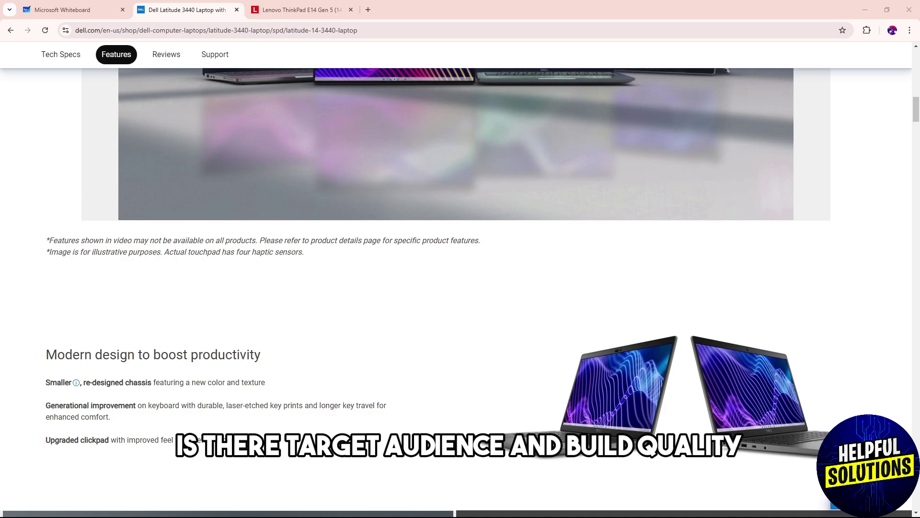
scroll(223, 444, down, 1)
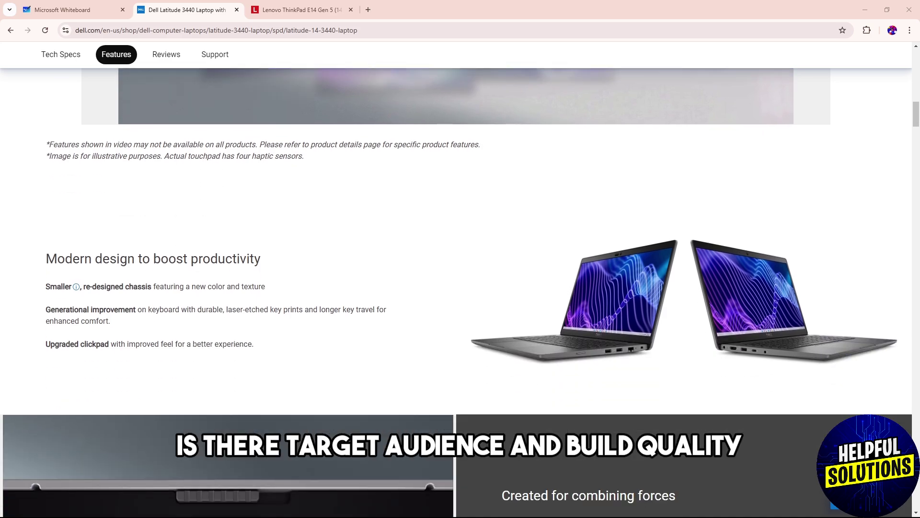
scroll(223, 444, down, 2)
scroll(224, 445, down, 1)
scroll(223, 444, down, 1)
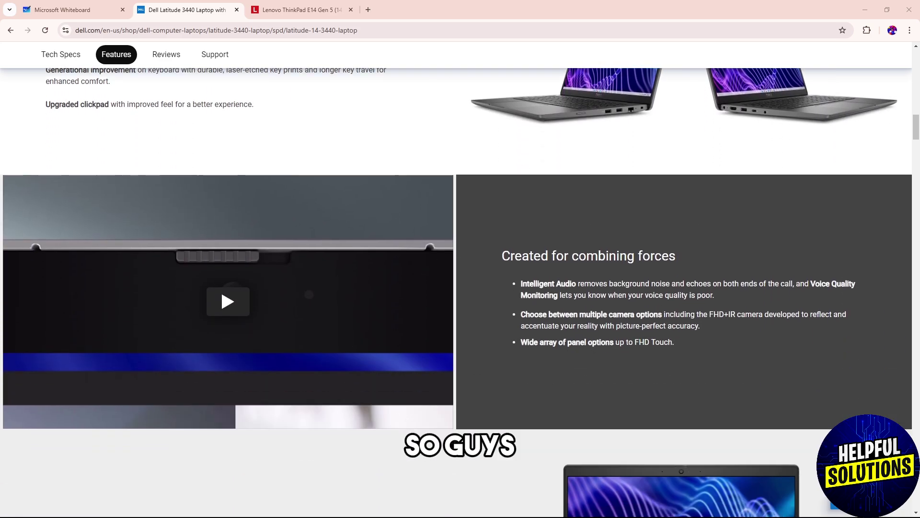
scroll(223, 444, down, 1)
click(84, 11)
scroll(415, 265, up, 3)
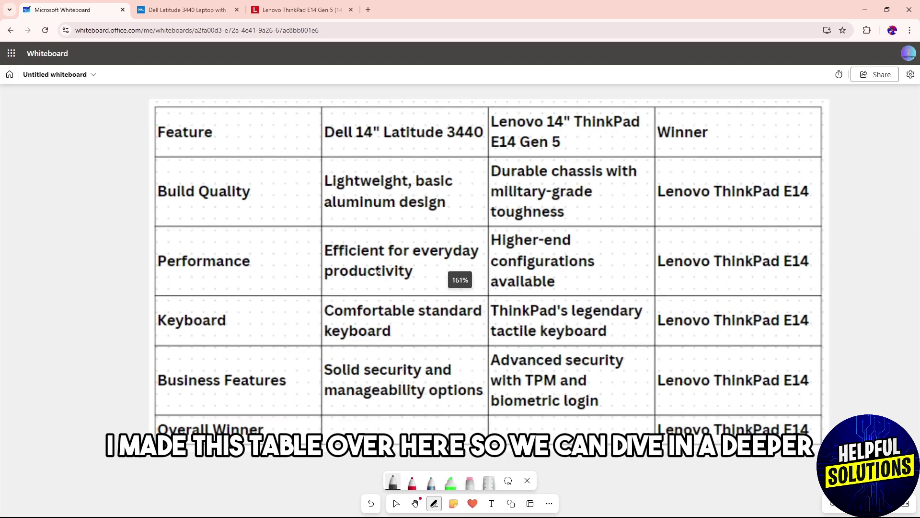
Step: Underline Lightweight, aluminum design and Durable chassis, circle military-grade toughness, then check both product pages
drag(274, 212, 253, 231)
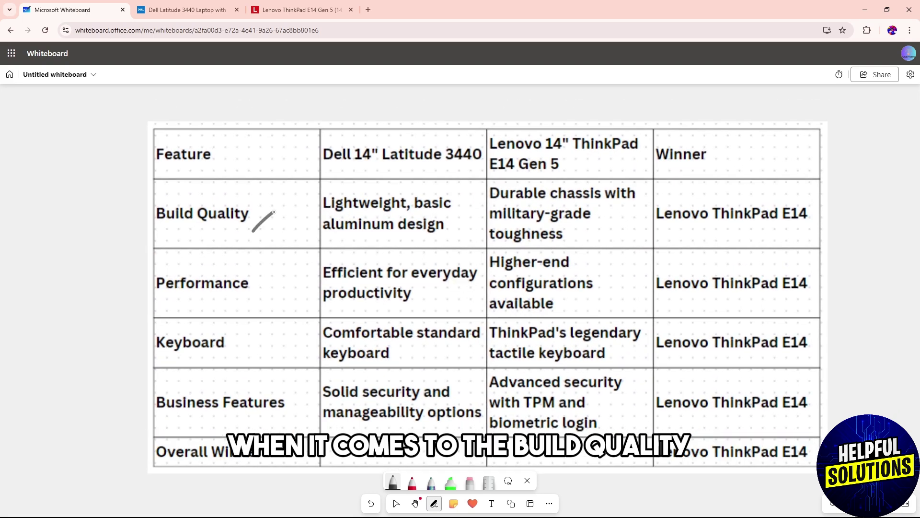
drag(325, 211, 437, 211)
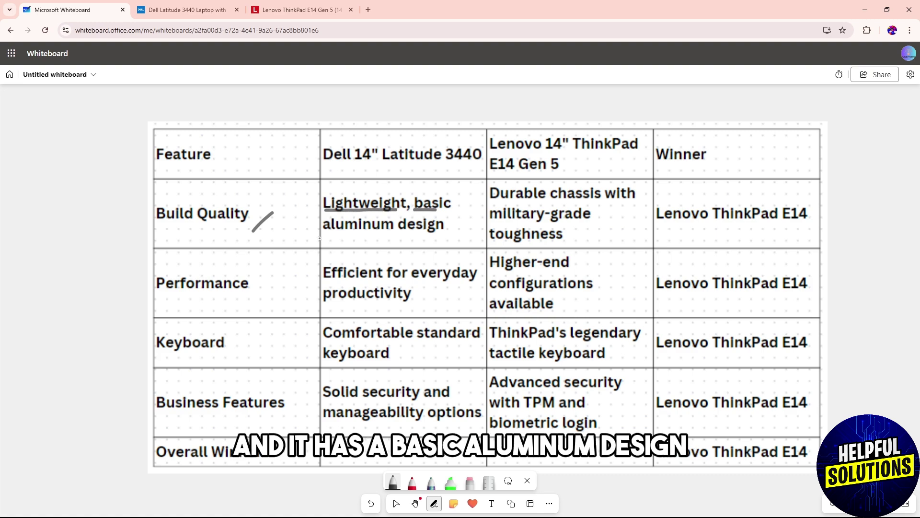
drag(322, 236, 444, 236)
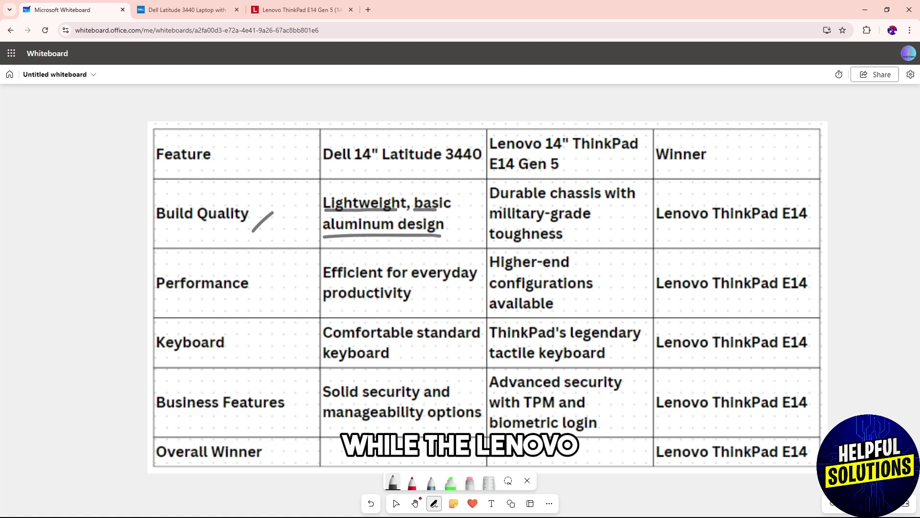
drag(489, 204, 595, 204)
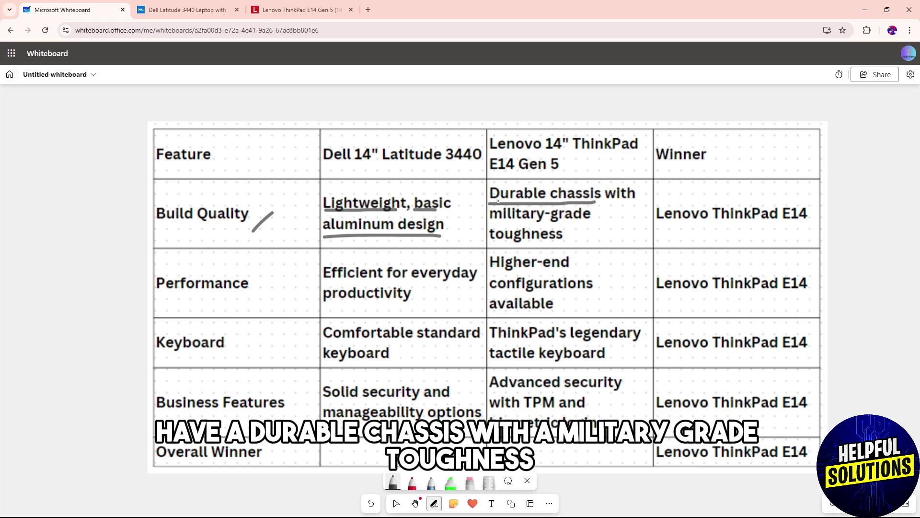
mouse_move(490, 204)
mouse_down()
mouse_move(485, 240)
mouse_move(543, 245)
mouse_move(601, 205)
mouse_up()
key(ctrl+Tab)
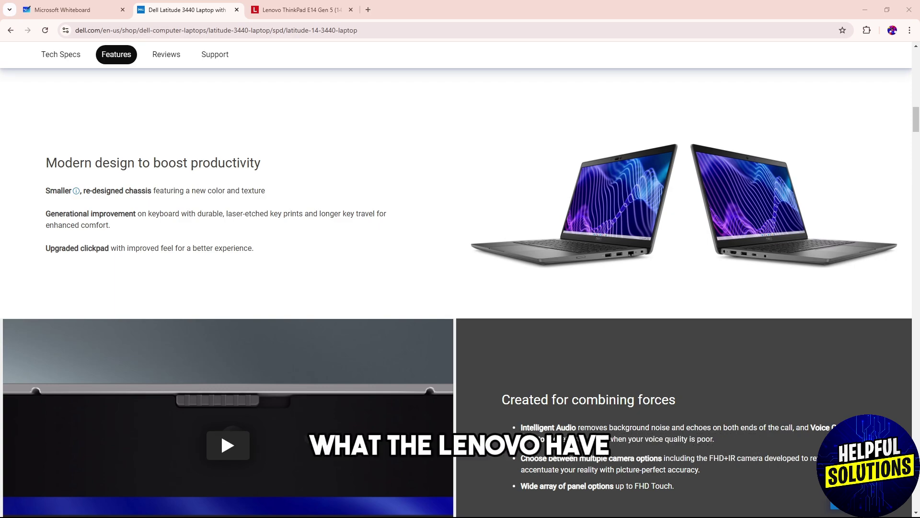
key(ctrl+Tab)
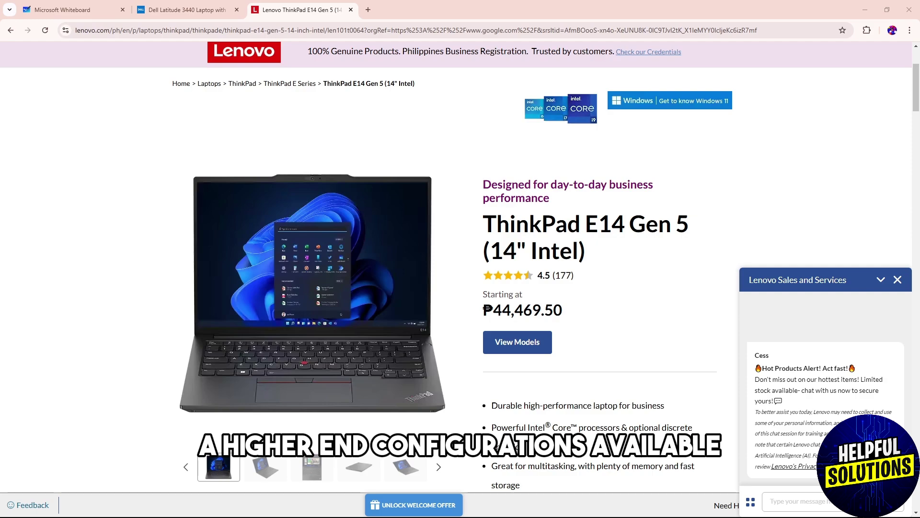
scroll(461, 287, down, 2)
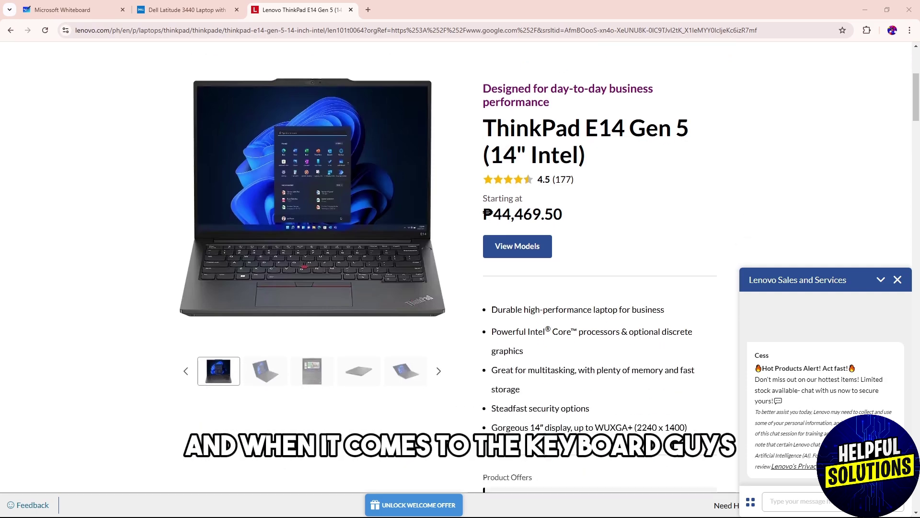
scroll(460, 289, down, 1)
Step: Back on the whiteboard, underline Dell's comfortable standard keyboard and circle ThinkPad's tactile keyboard
key(ctrl+Tab)
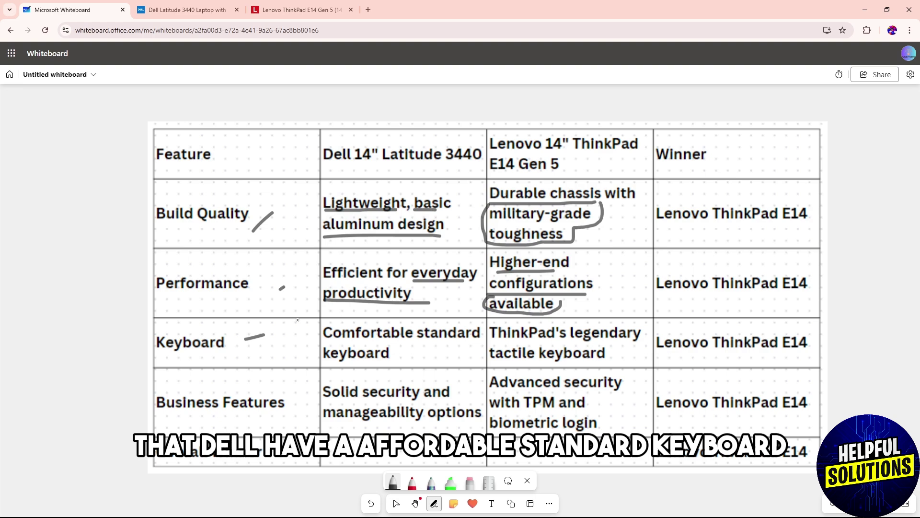
drag(320, 344, 456, 340)
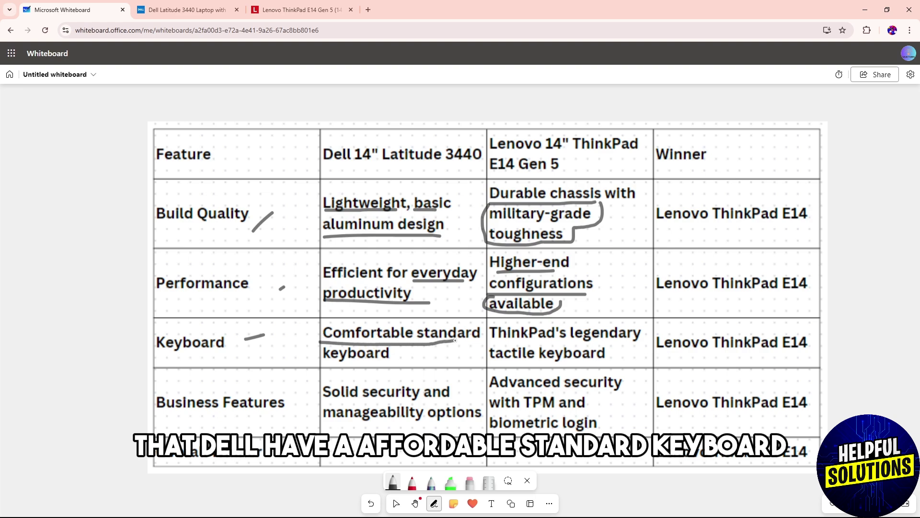
drag(328, 363, 396, 361)
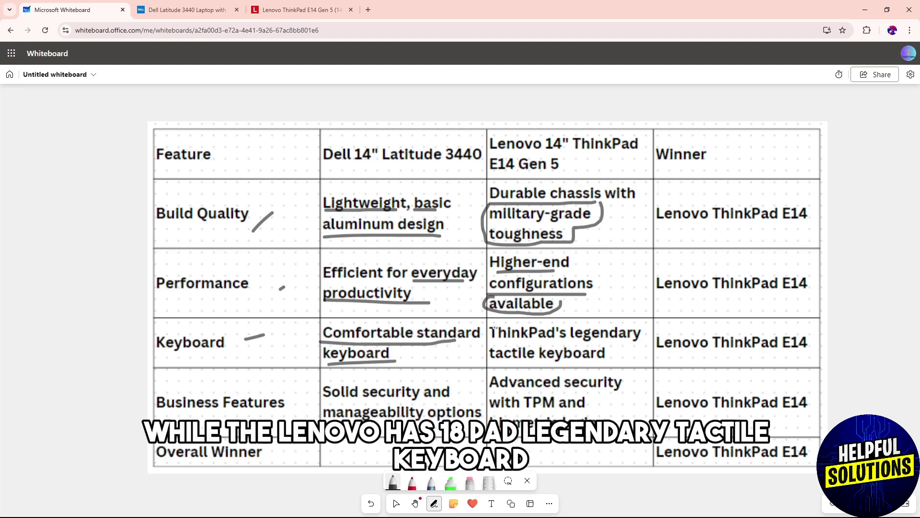
mouse_move(488, 323)
mouse_down()
mouse_move(649, 329)
mouse_move(523, 322)
mouse_up()
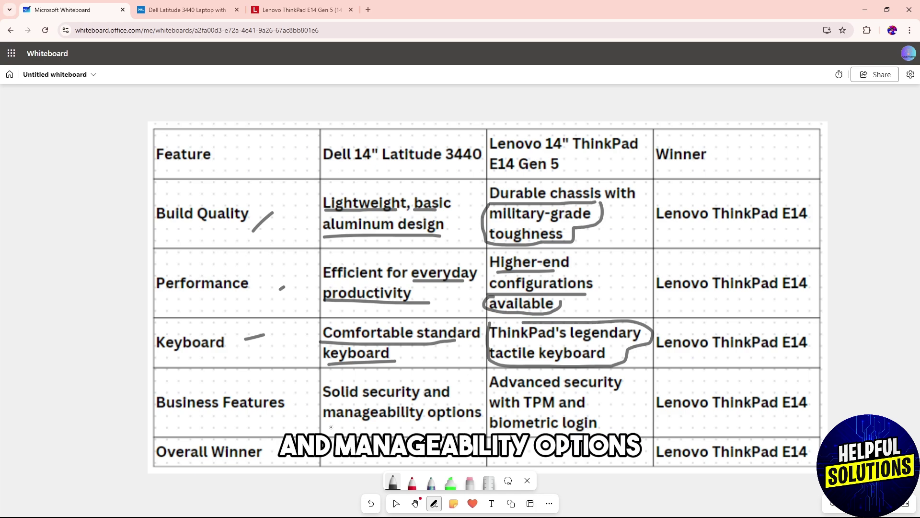
Step: Underline manageability options, Advanced security and the Overall Winner row, circling TPM and biometric login
drag(330, 425, 496, 430)
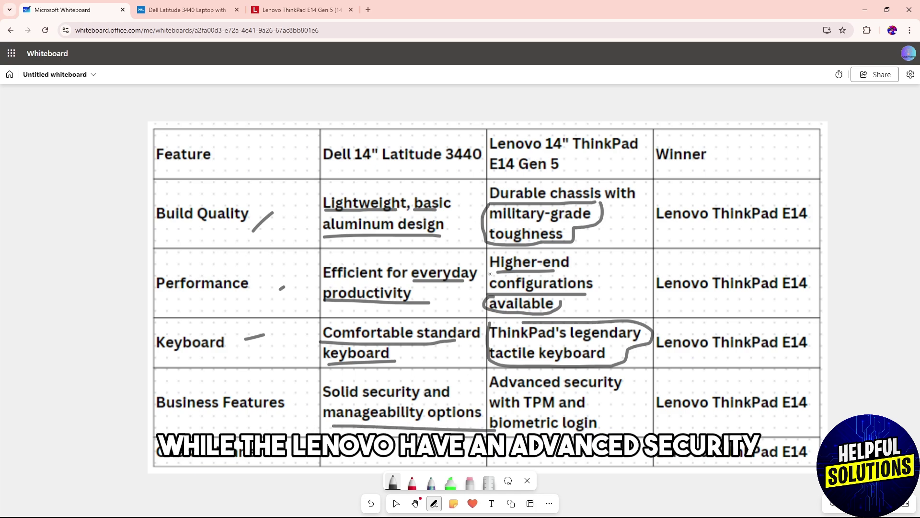
drag(498, 394, 630, 387)
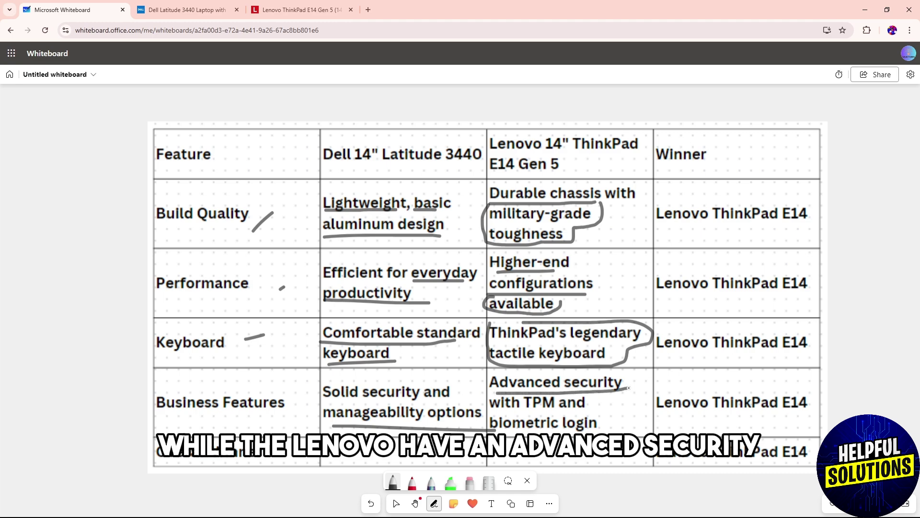
mouse_move(502, 393)
mouse_down()
mouse_move(574, 434)
mouse_move(597, 394)
mouse_up()
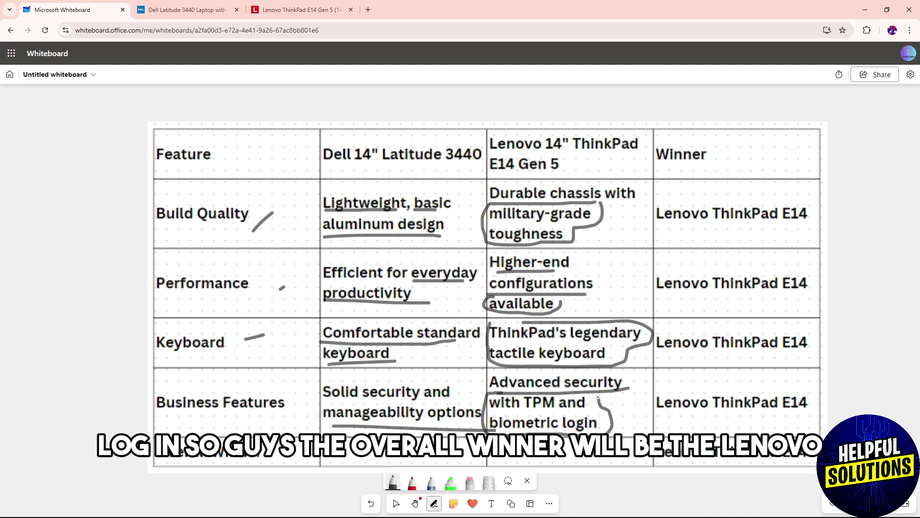
drag(664, 461, 713, 461)
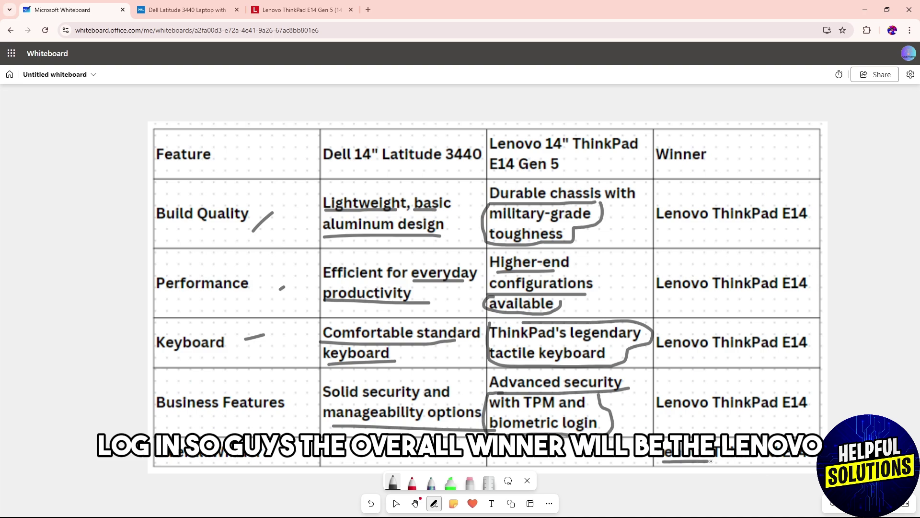
key(ctrl+Tab)
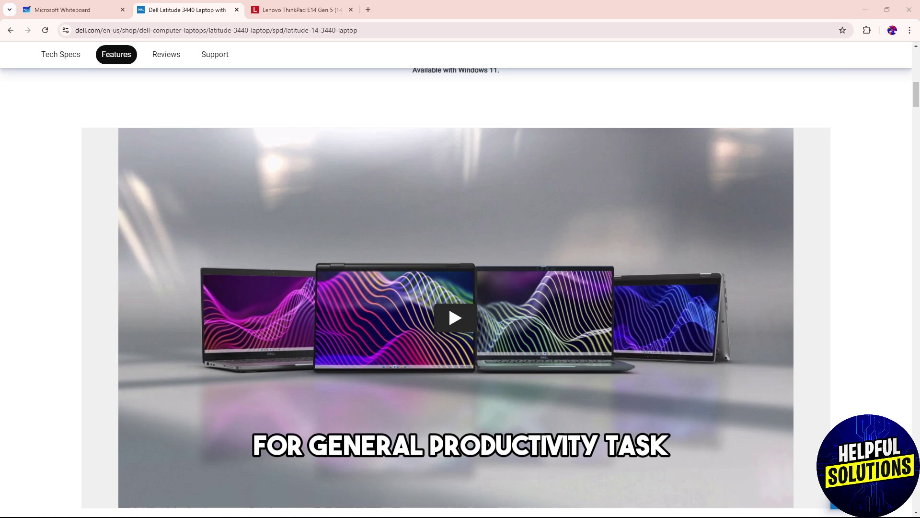
scroll(460, 288, up, 1)
Step: Switch from the Dell Latitude page to the Lenovo ThinkPad E14 Gen 5 page
key(ctrl+Tab)
scroll(461, 288, up, 2)
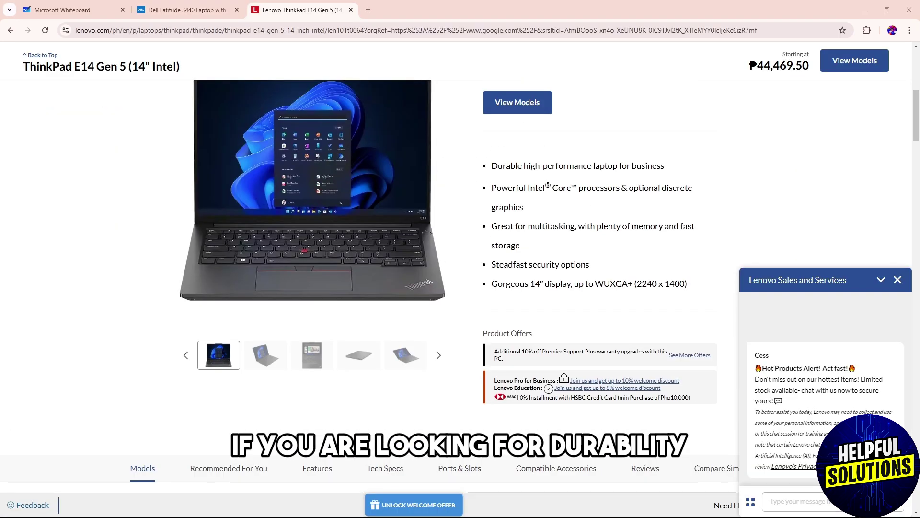
scroll(460, 289, up, 1)
scroll(460, 287, up, 1)
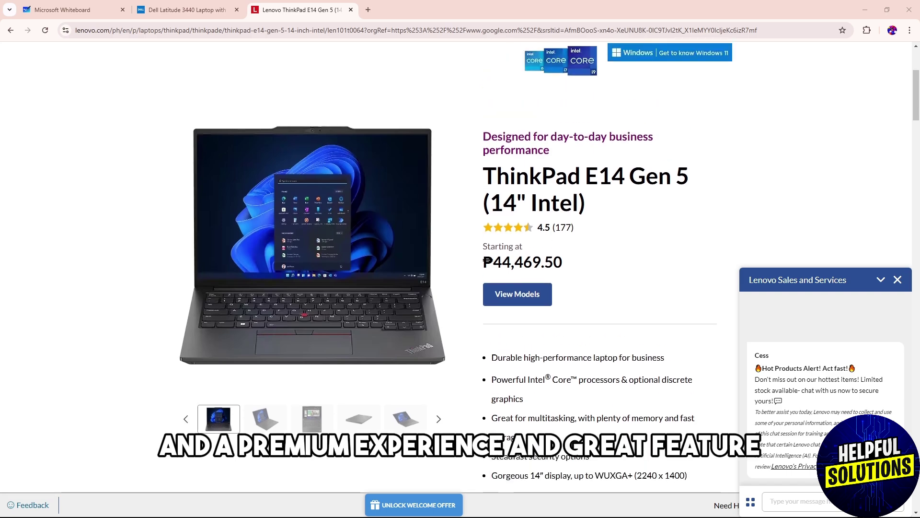
scroll(460, 288, down, 1)
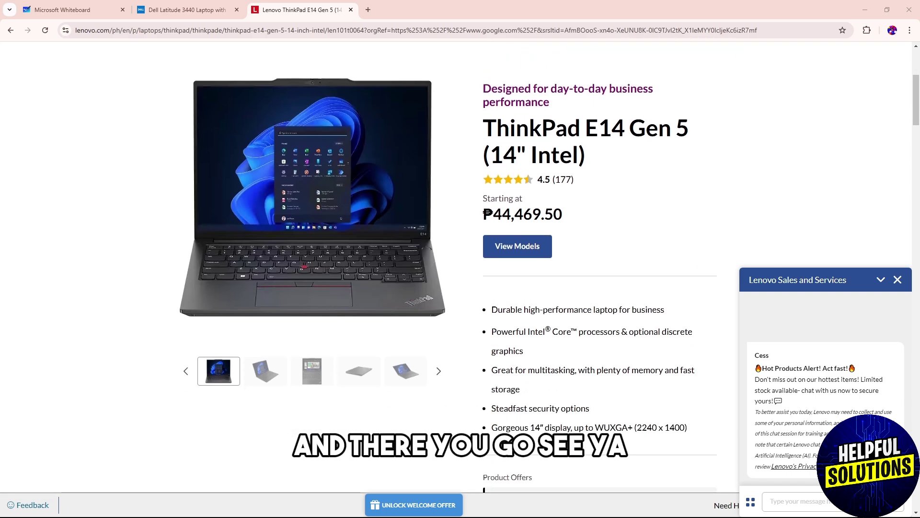